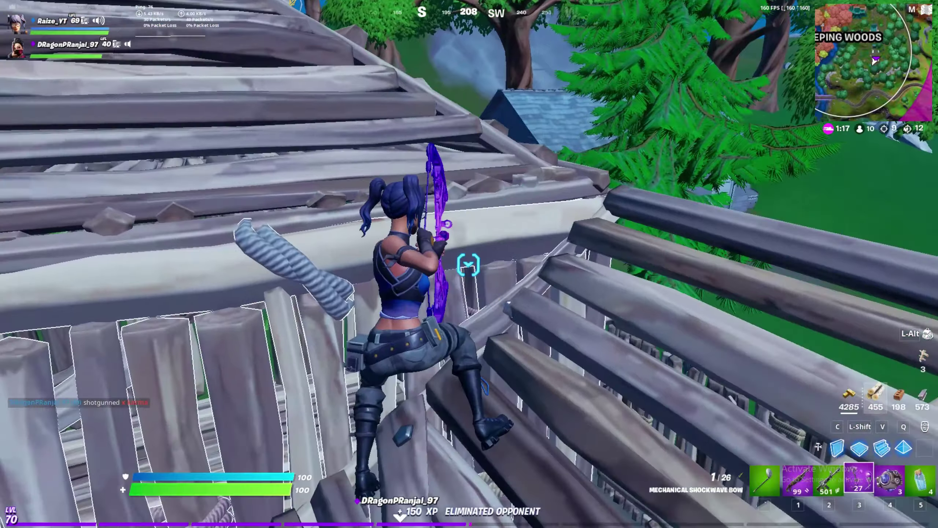
# Step: Edit the wooden build, shoot the opponent with the bow, and place a wall for cover
pyautogui.press('g')
pyautogui.press('w')
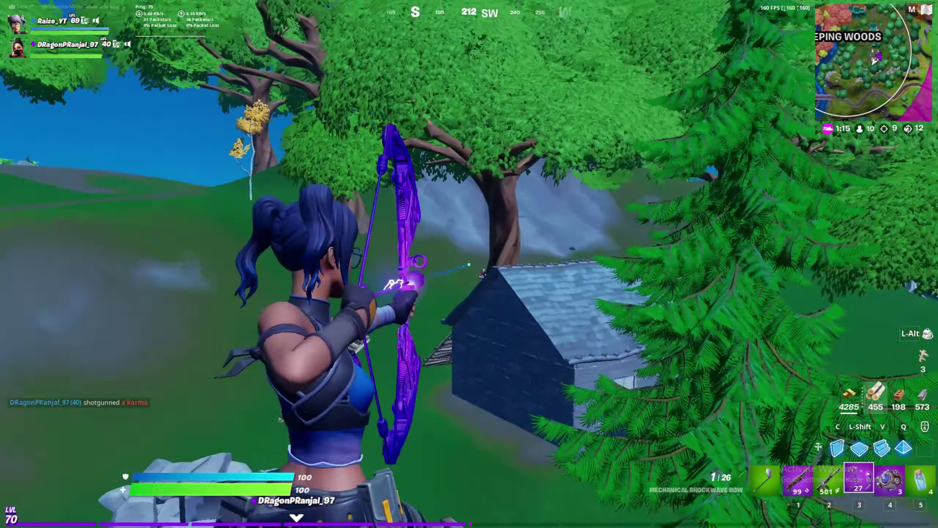
pyautogui.click(469, 264)
pyautogui.press('c')
pyautogui.click(469, 264)
pyautogui.press('1')
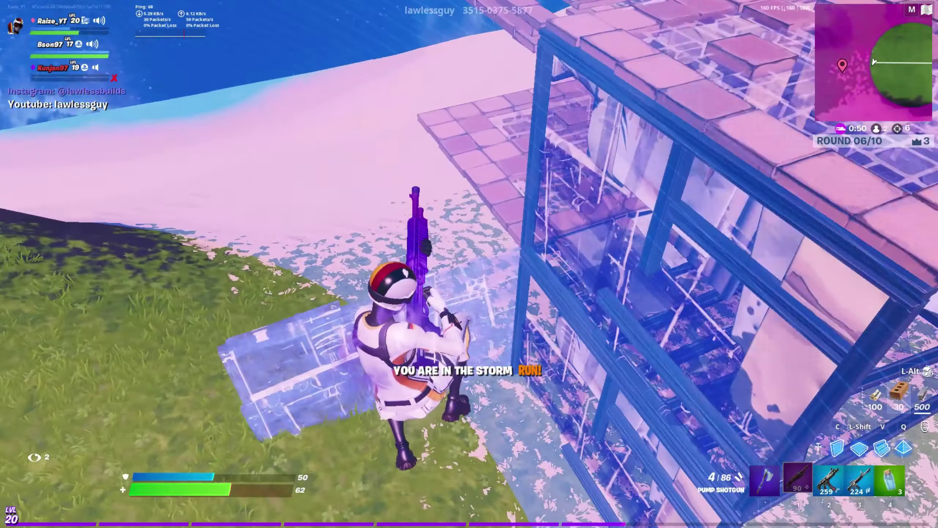
# Step: Place a run of metal build pieces, then fire the pump shotgun at the opponent
pyautogui.press('c')
pyautogui.click(469, 264)
pyautogui.click(469, 264)
pyautogui.click(469, 264)
pyautogui.click(469, 264)
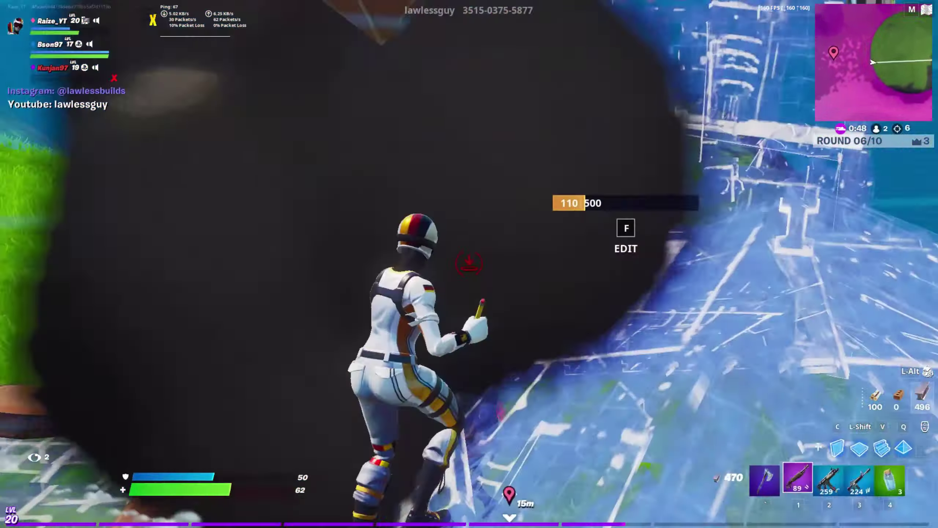
pyautogui.click(469, 264)
pyautogui.click(469, 265)
pyautogui.click(469, 264)
pyautogui.press('1')
pyautogui.click(469, 264)
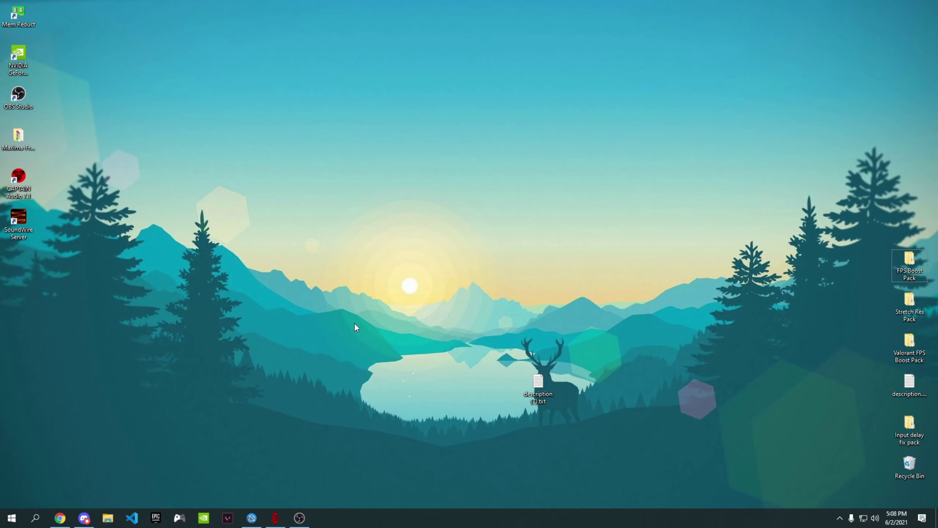
# Step: Find Control Panel by searching 'con', then go through Network and Sharing Center to the adapter list
pyautogui.click(35, 517)
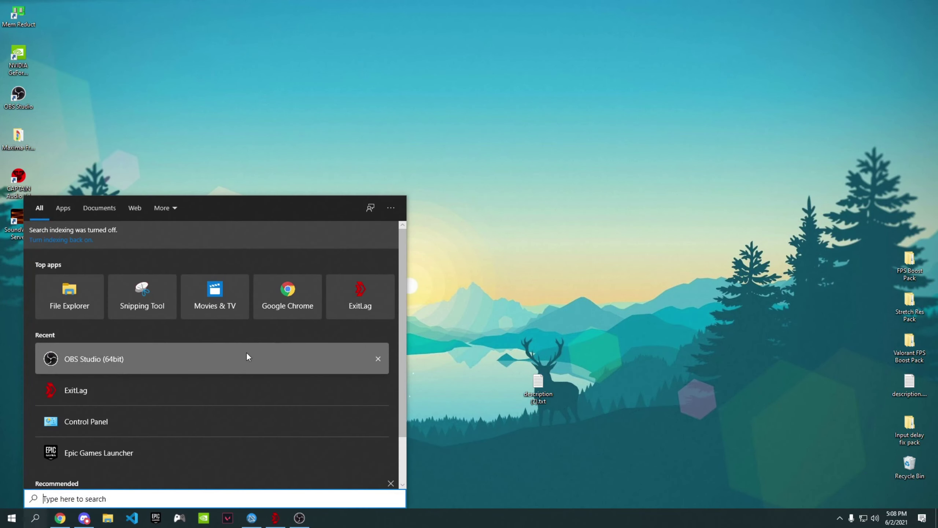
pyautogui.write('con')
pyautogui.press('Return')
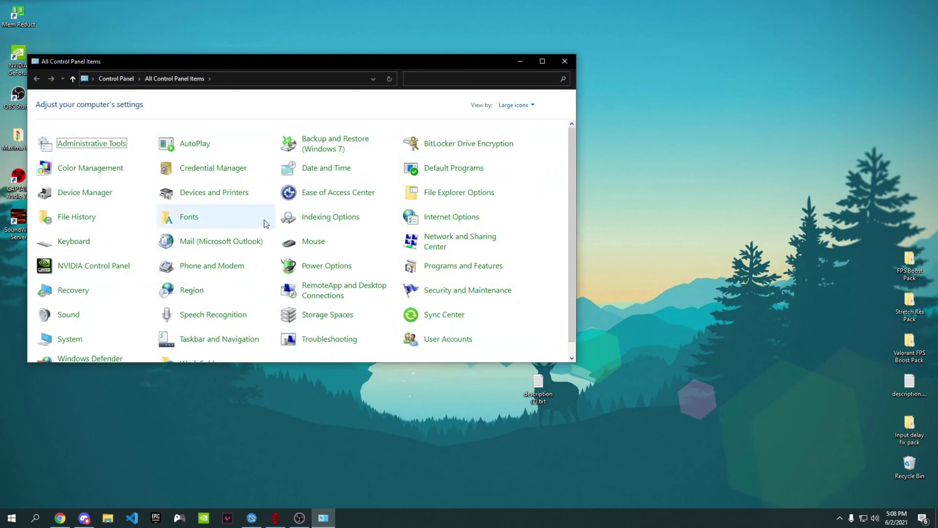
pyautogui.click(425, 244)
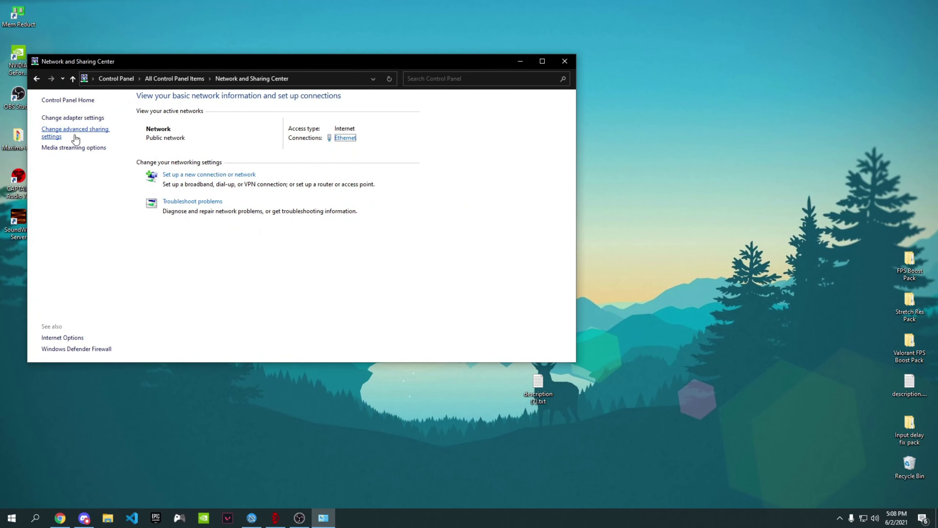
pyautogui.click(99, 119)
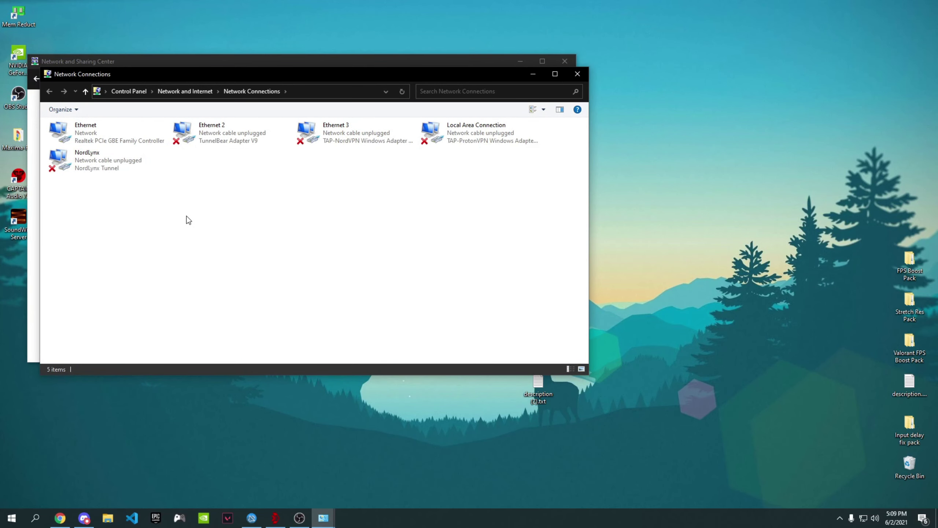
# Step: Open the Internet Protocol Version 4 (TCP/IPv4) Properties dialog from the Ethernet adapter's Properties
pyautogui.rightClick(93, 136)
pyautogui.click(117, 228)
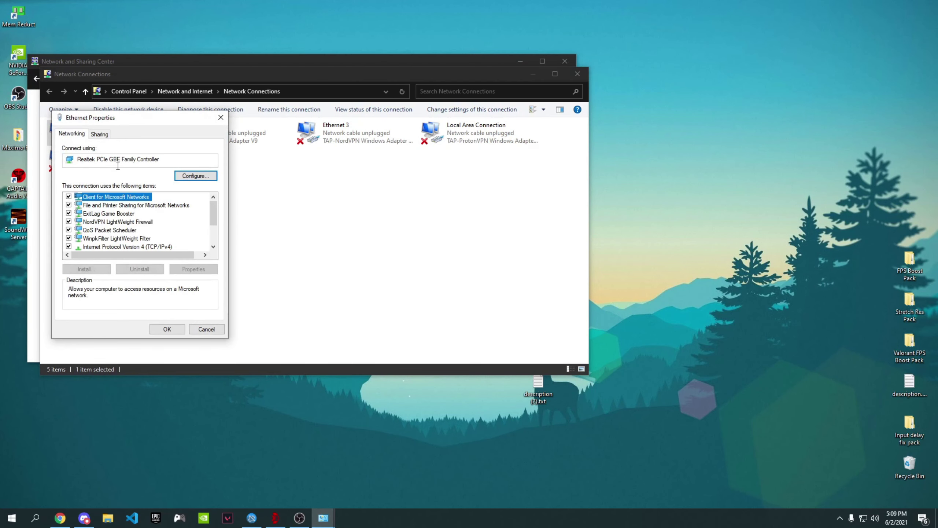
pyautogui.scroll(-1, 135, 233)
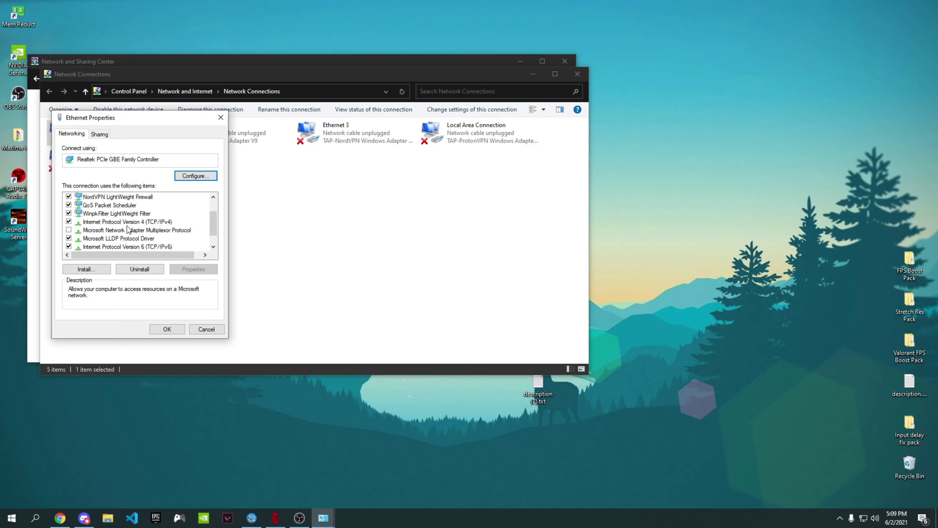
pyautogui.click(145, 222)
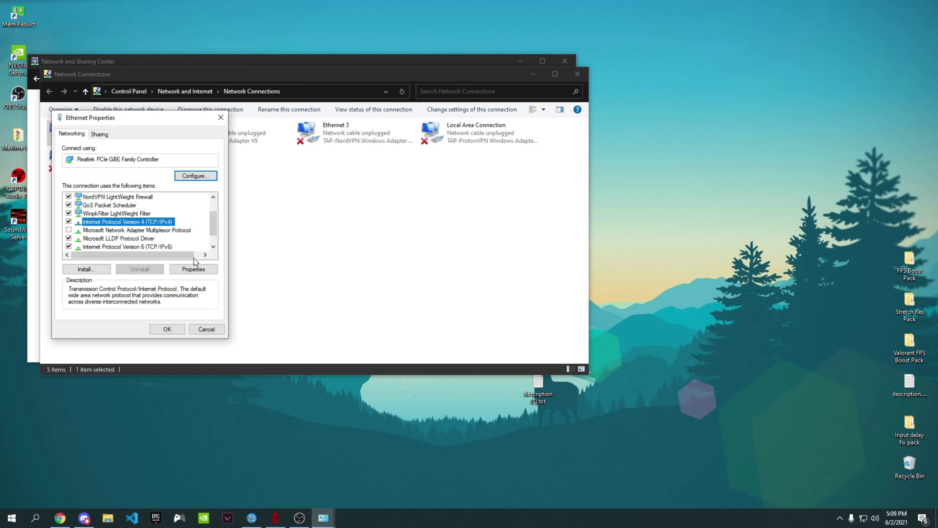
pyautogui.click(200, 269)
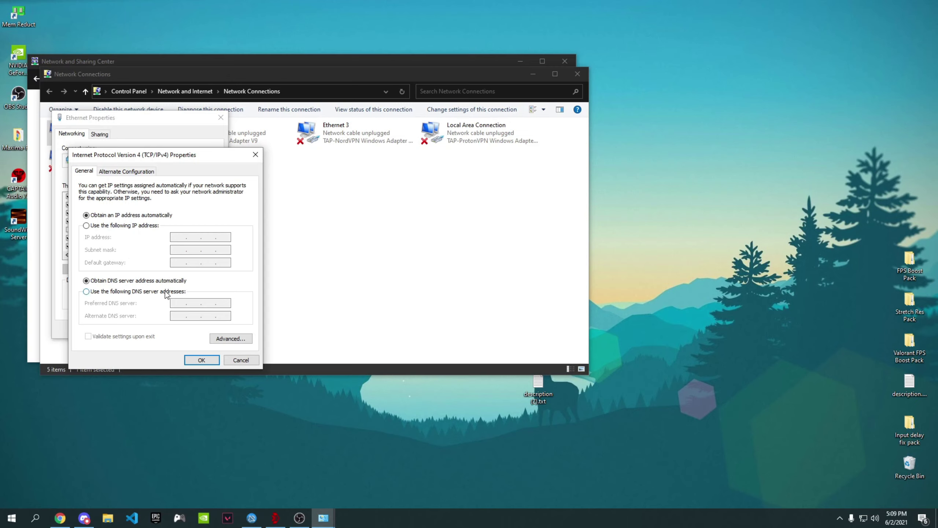
# Step: Set Ethernet DNS manually to preferred 1.1.1.1 and an alternate starting 1.0, then save and close
pyautogui.click(115, 294)
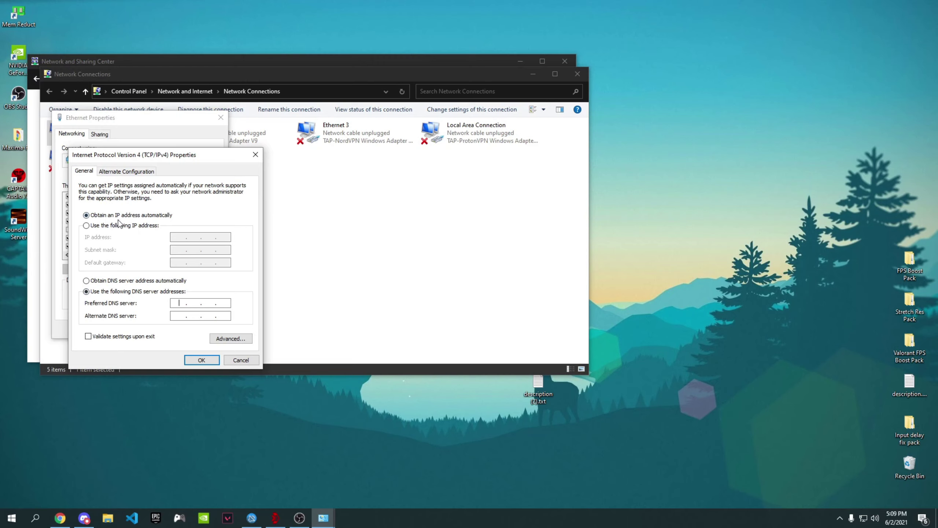
pyautogui.click(178, 302)
pyautogui.write('1.1.1.1')
pyautogui.click(188, 317)
pyautogui.write('1.0')
pyautogui.click(202, 360)
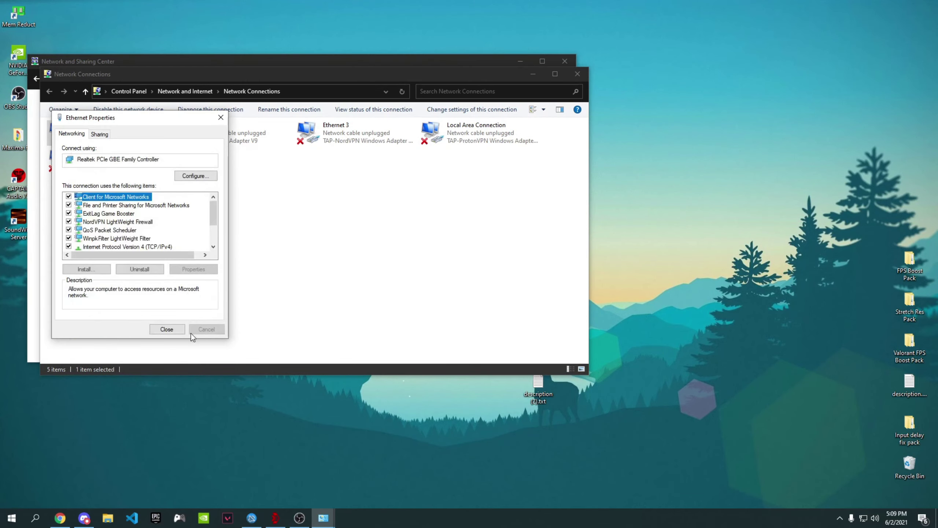
pyautogui.click(165, 330)
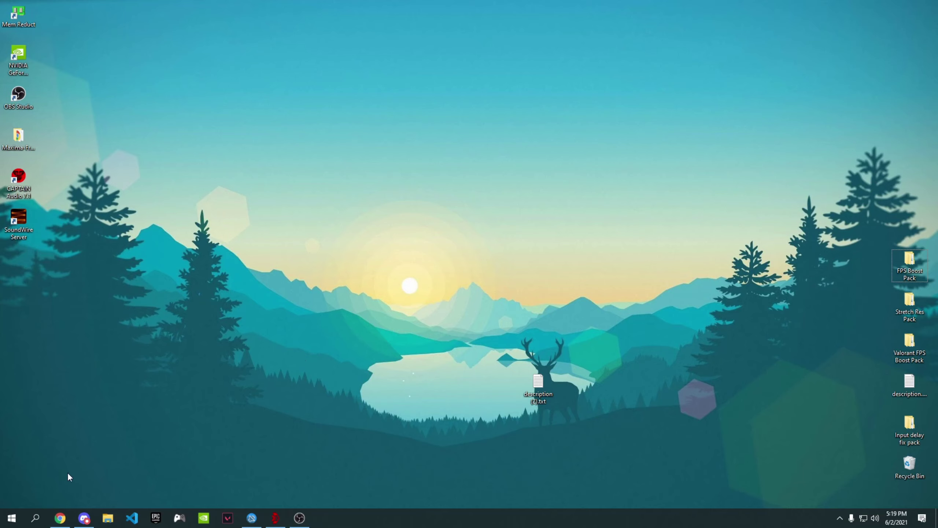
# Step: Search 'mala' in Windows Search and launch Malwarebytes from the best match
pyautogui.click(36, 518)
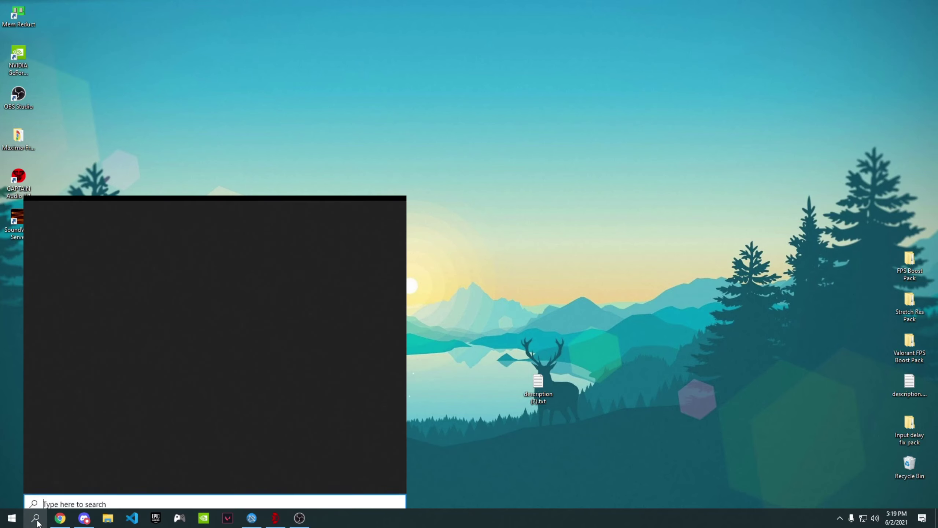
pyautogui.write('mal')
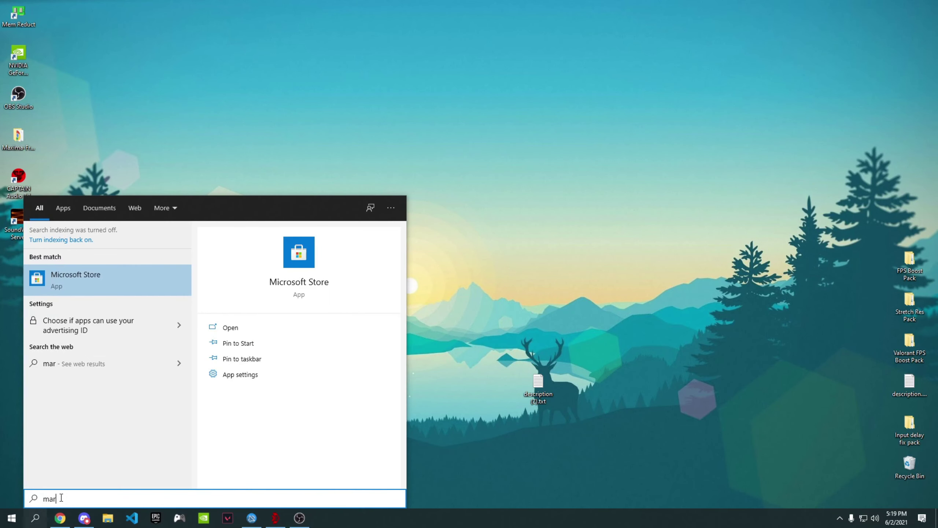
pyautogui.press('BackSpace')
pyautogui.write('la')
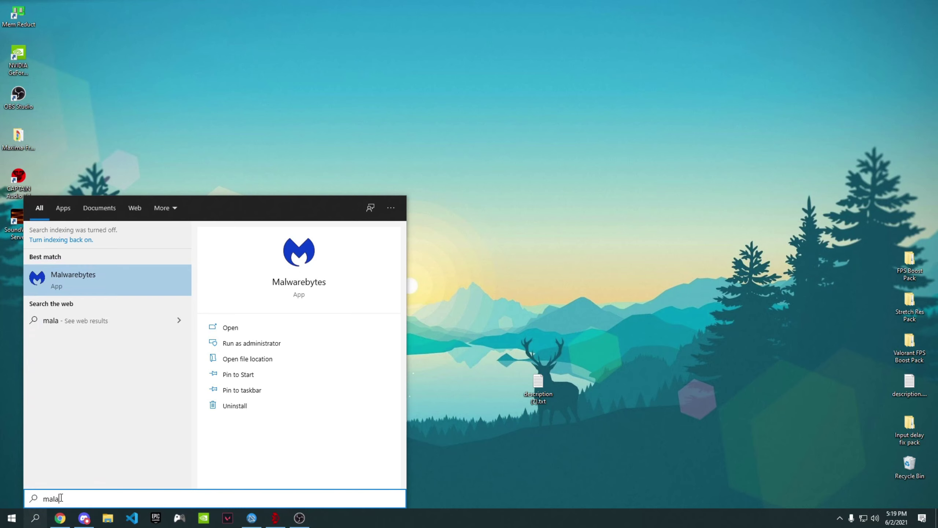
pyautogui.press('Return')
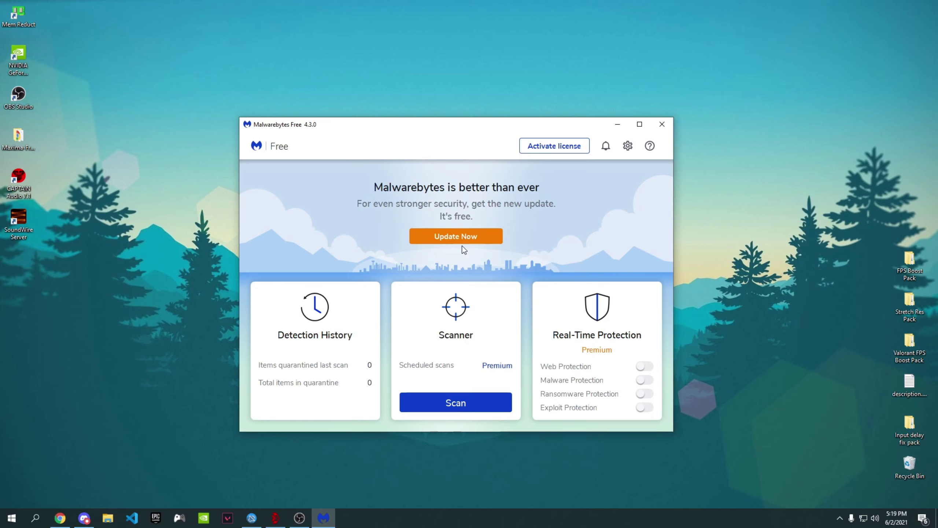
# Step: Run a Malwarebytes threat scan, dismiss the zero-threat summary, and close the app
pyautogui.click(445, 398)
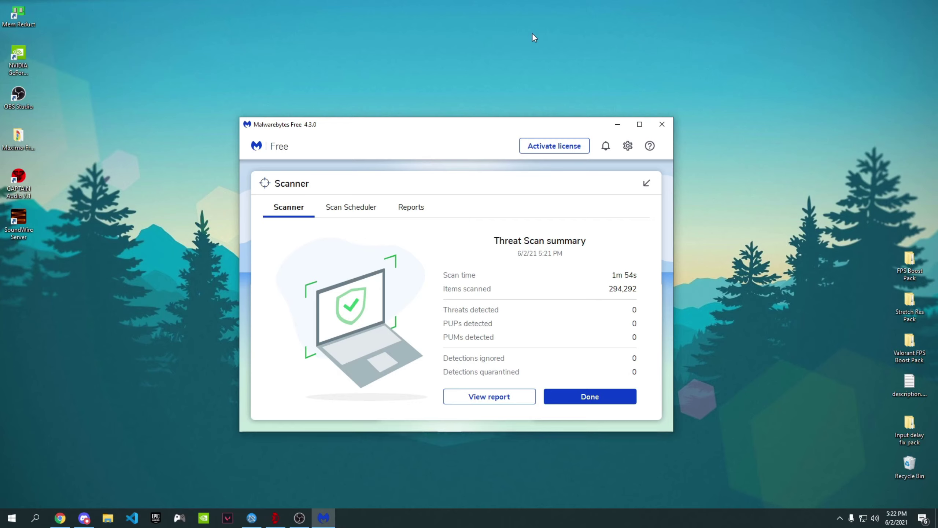
pyautogui.click(560, 400)
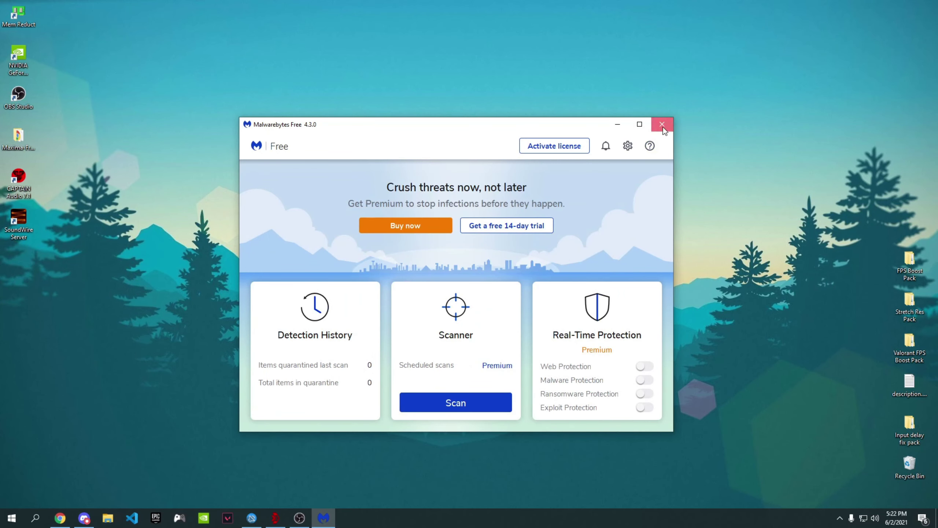
pyautogui.click(662, 124)
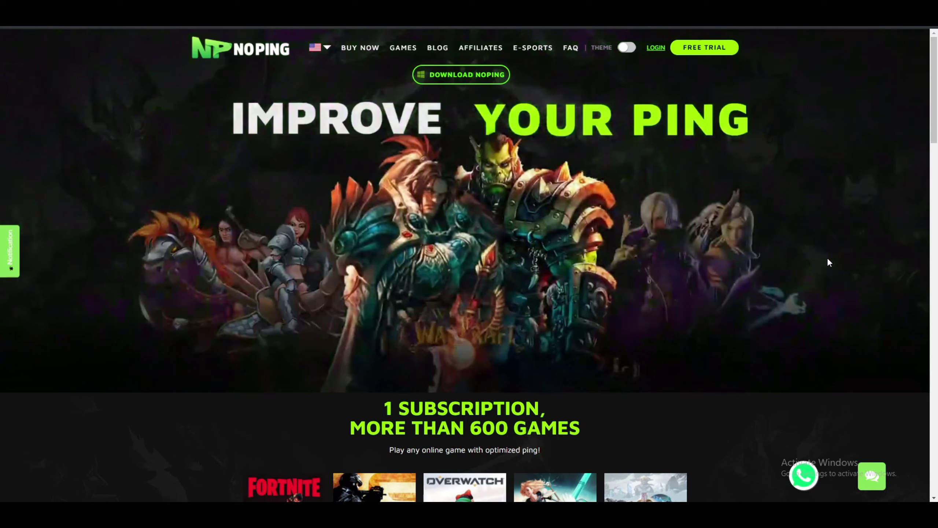
# Step: Go to the NoPing login page from the LOGIN link in the top navigation bar
pyautogui.click(656, 48)
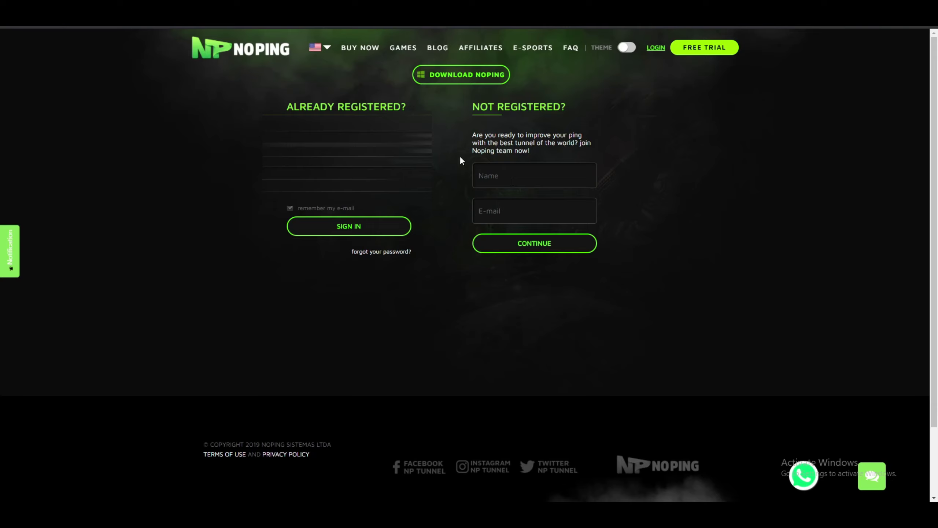
# Step: Open NoPing's plan page and switch the Advanced plan to 30 Days at $6.90
pyautogui.click(369, 55)
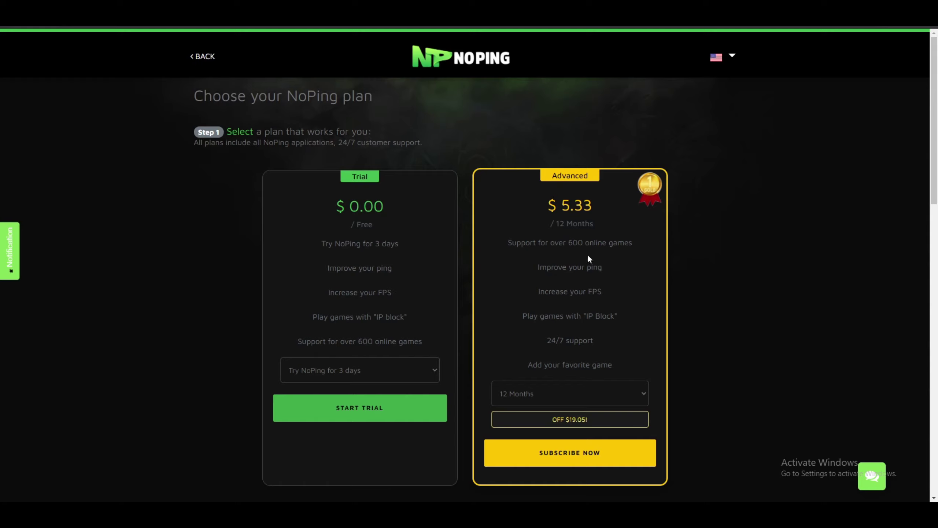
pyautogui.click(540, 393)
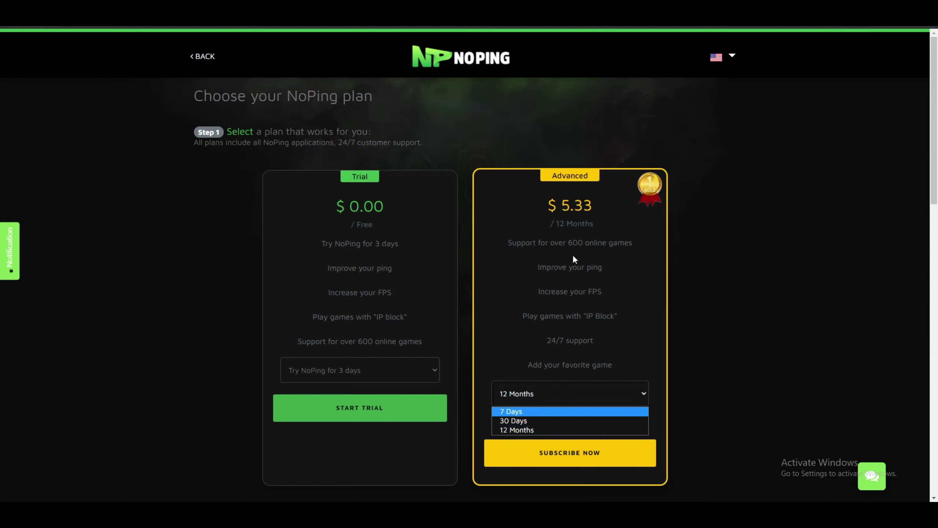
pyautogui.click(563, 235)
pyautogui.click(570, 394)
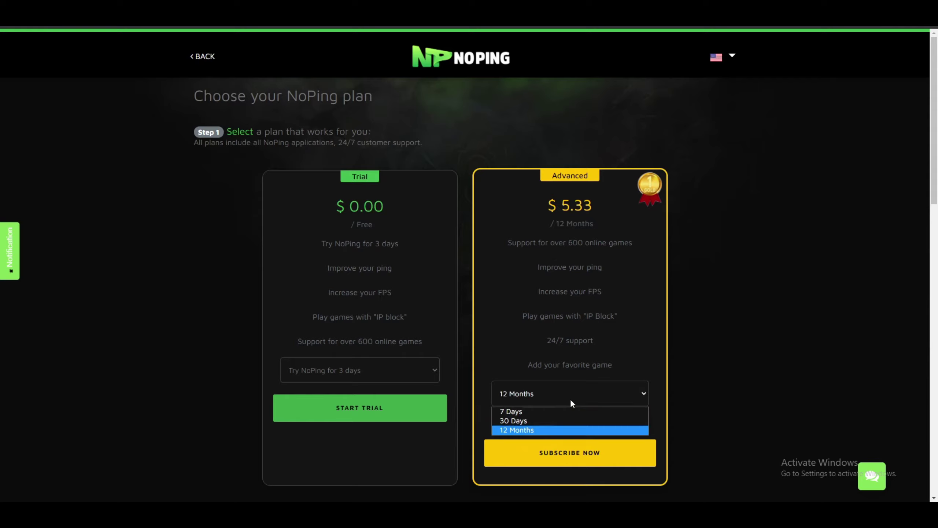
pyautogui.click(527, 419)
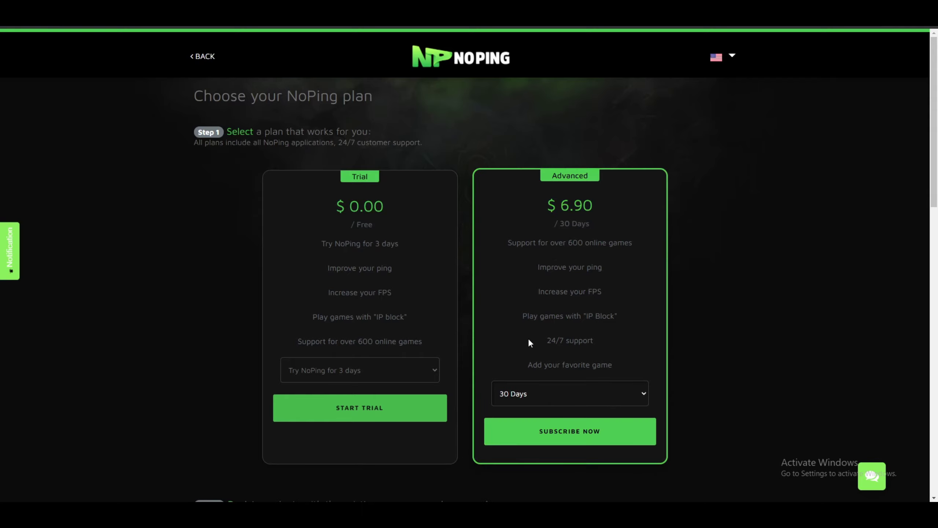
pyautogui.doubleClick(600, 209)
# Step: Try the Advanced plan at 7 Days, then settle on 12 Months at $5.33 and continue
pyautogui.click(572, 386)
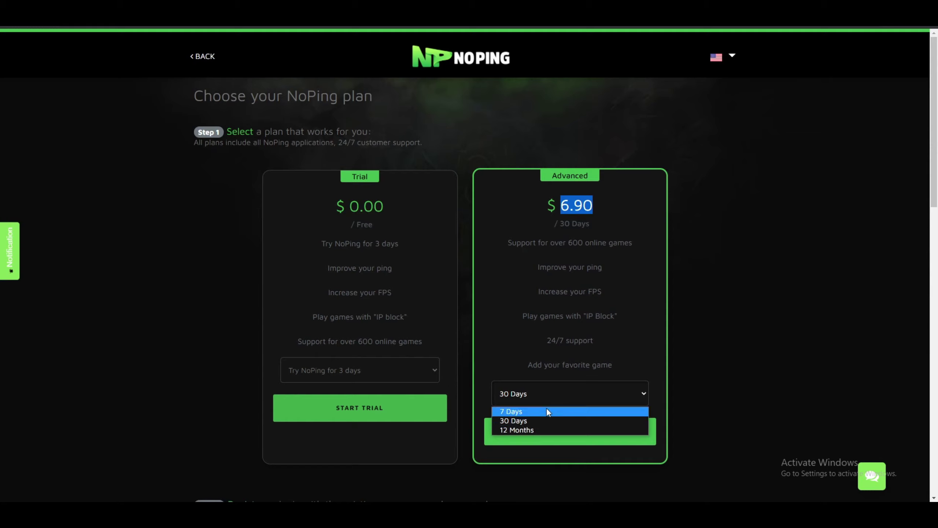
pyautogui.click(546, 410)
pyautogui.click(547, 394)
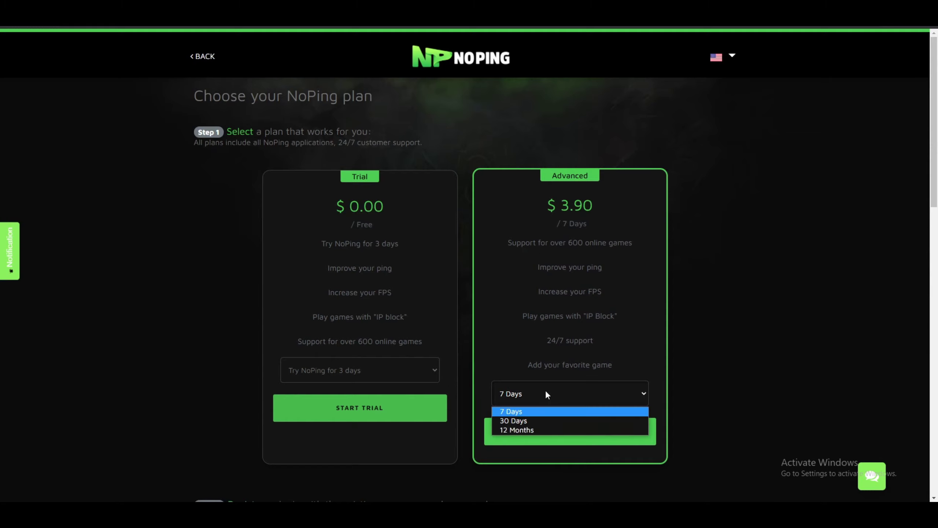
pyautogui.click(513, 430)
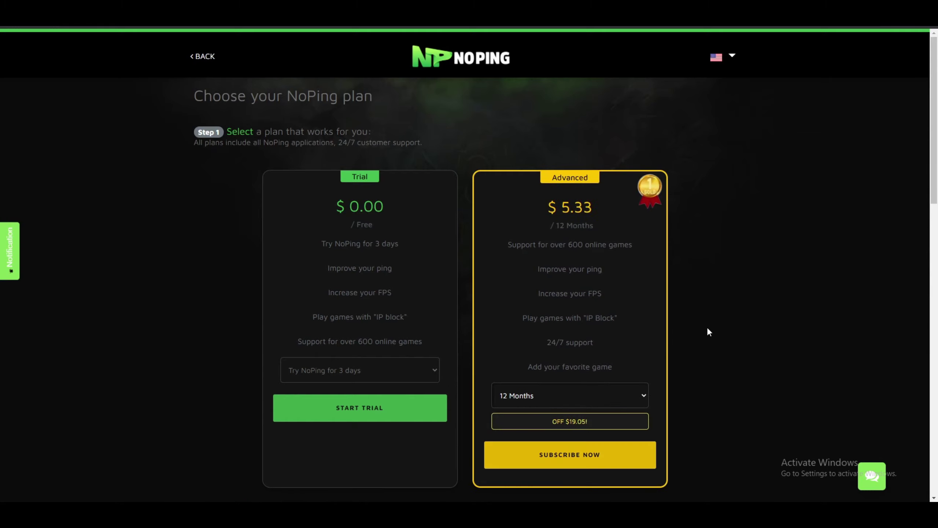
pyautogui.click(707, 326)
# Step: Apply the coupon code 'Raize' at checkout for 20% off, bringing the total to $51.92
pyautogui.scroll(-20, 750, 107)
pyautogui.scroll(4, 199, 180)
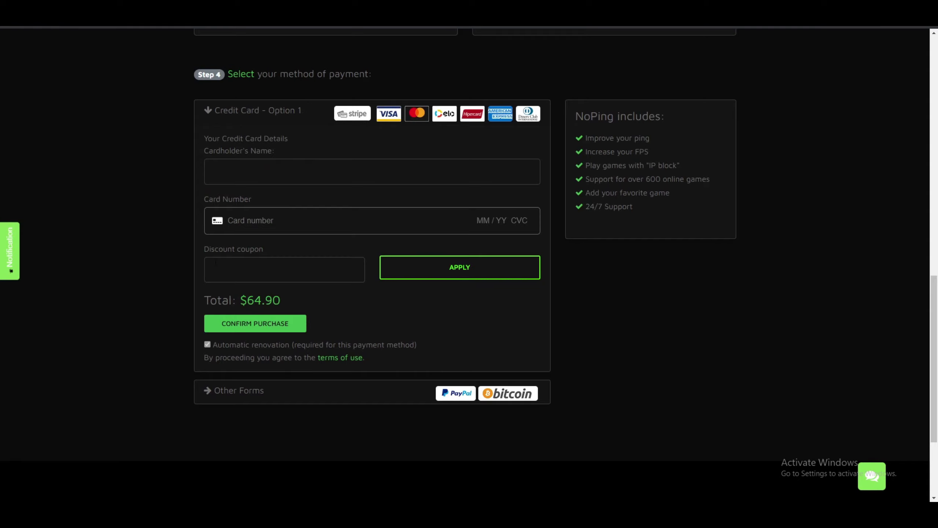
pyautogui.click(262, 259)
pyautogui.write('RaizeFN')
pyautogui.click(443, 275)
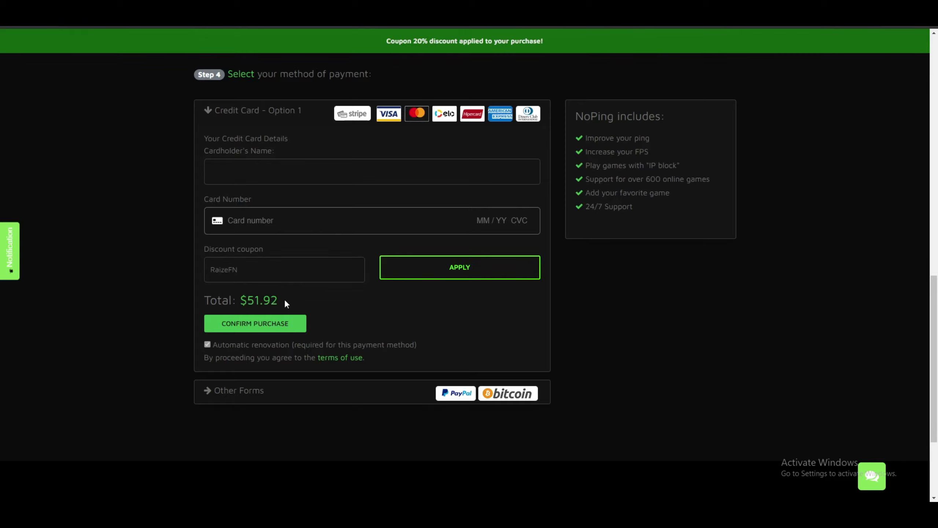